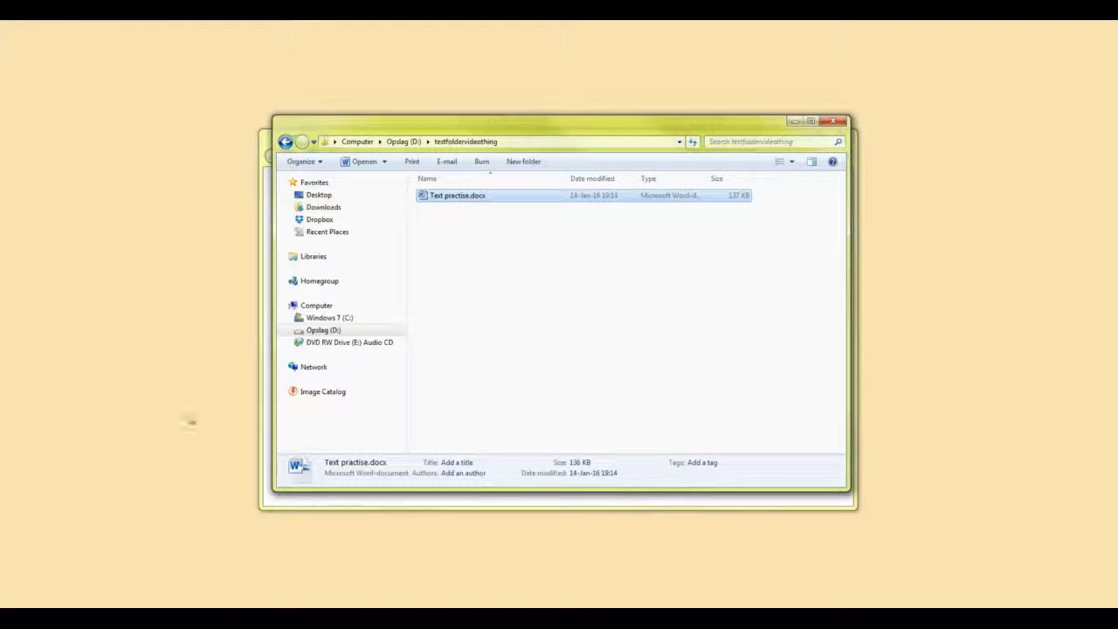
Bring the Control Panel window to the front and minimize the testfoldervideothing folder window.
{"action": "left_click_drag", "start_coordinate": [469, 132], "coordinate": [630, 147]}
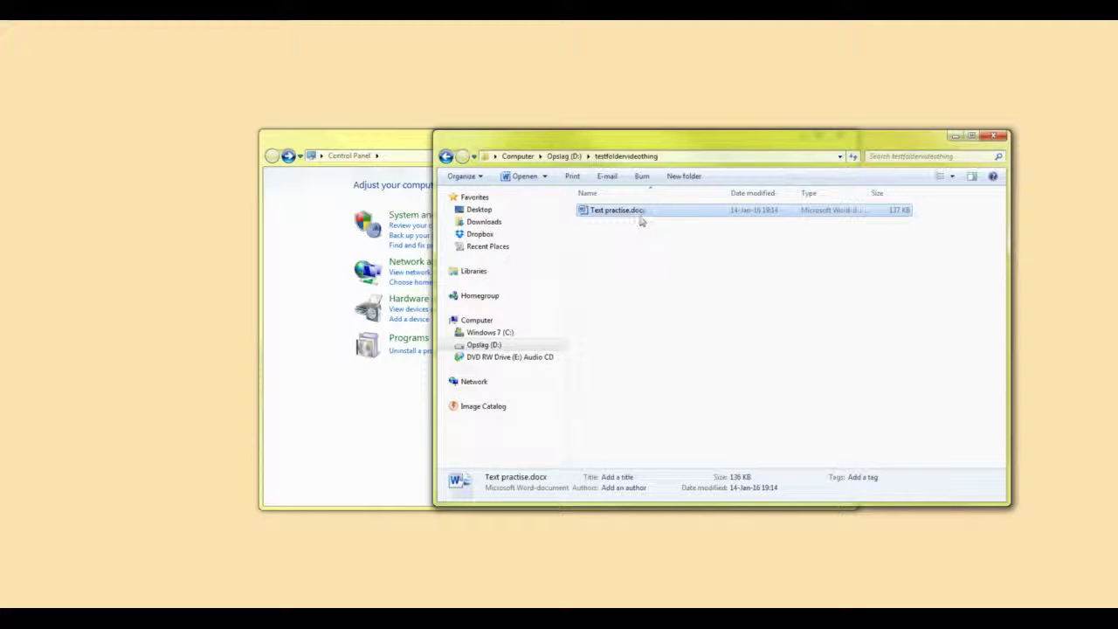
{"action": "left_click", "coordinate": [389, 158]}
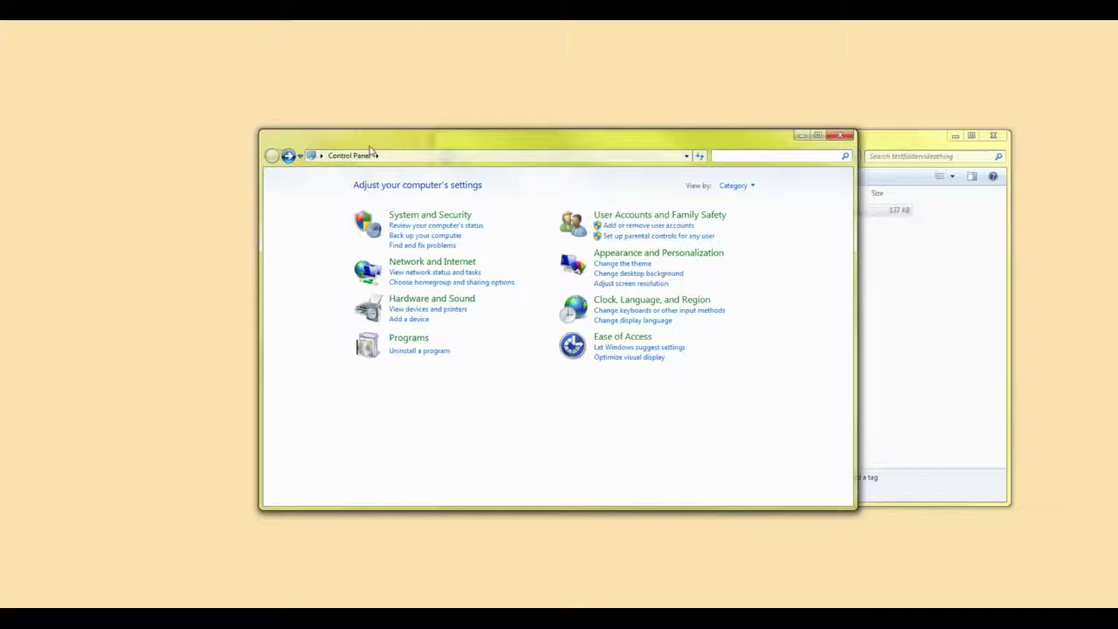
{"action": "left_click", "coordinate": [955, 136]}
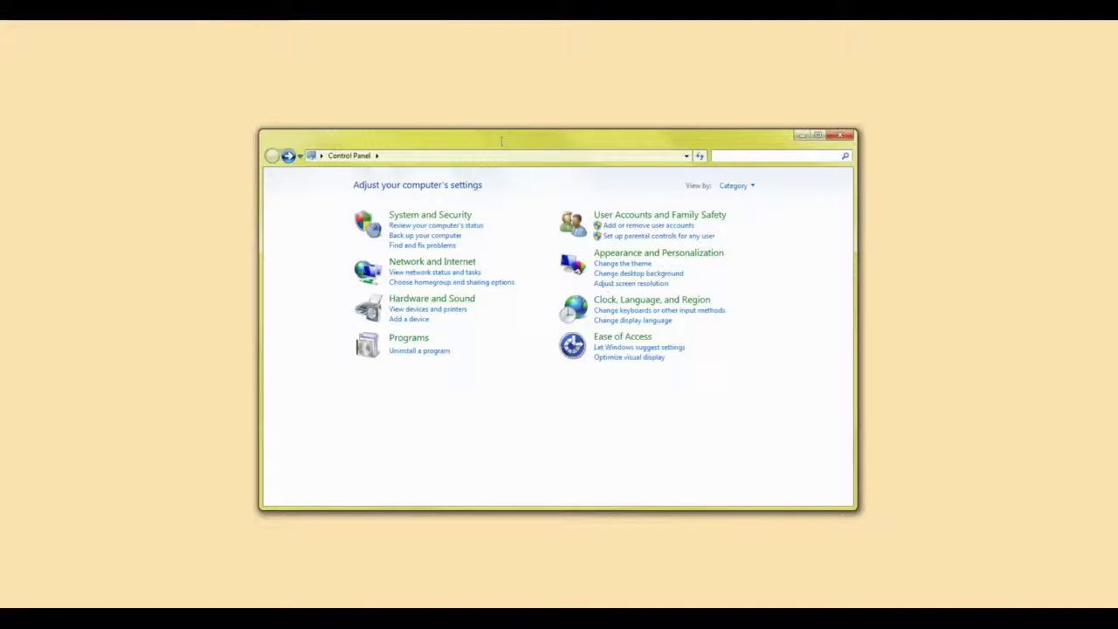
{"action": "left_click_drag", "start_coordinate": [497, 133], "coordinate": [513, 129]}
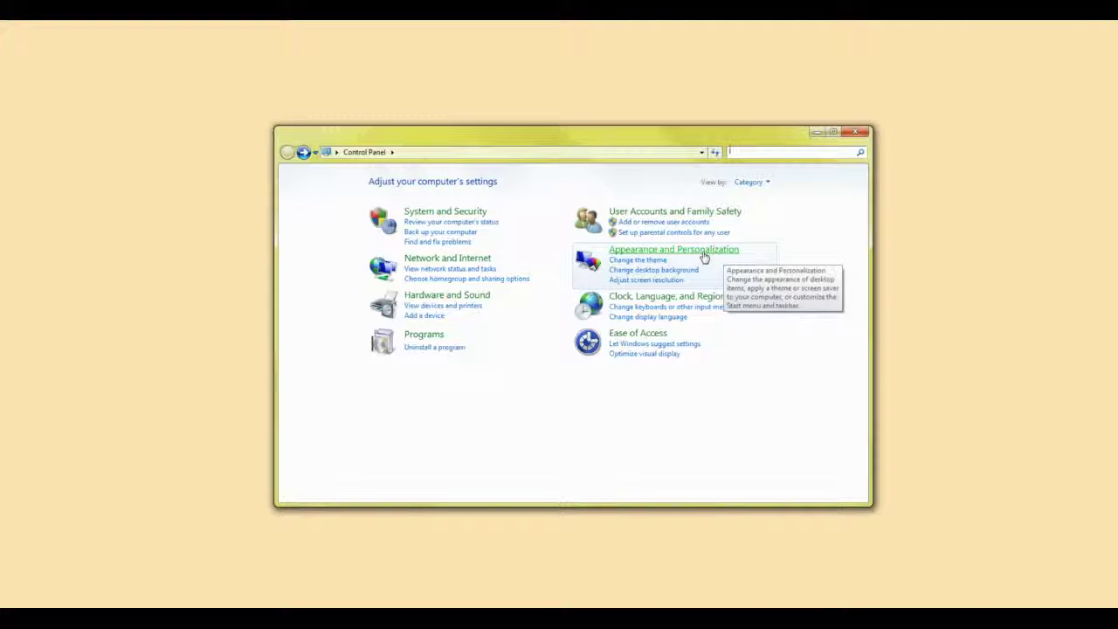
Open Folder Options from the Appearance and Personalization settings and close the Control Panel window.
{"action": "left_click", "coordinate": [704, 253]}
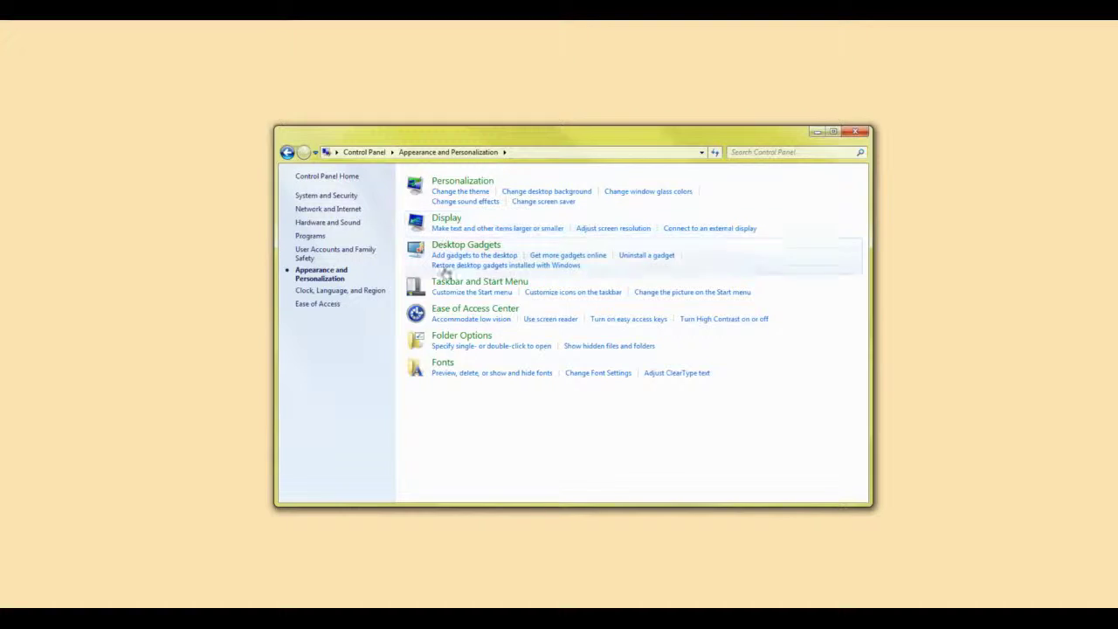
{"action": "left_click", "coordinate": [477, 343]}
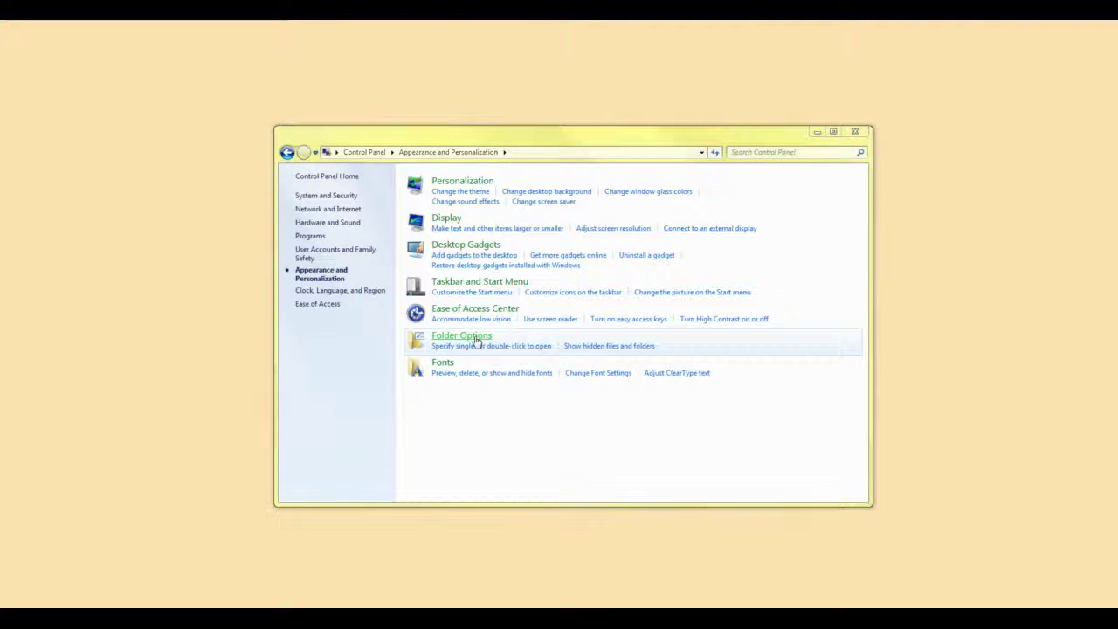
{"action": "left_click_drag", "start_coordinate": [282, 95], "coordinate": [627, 114]}
{"action": "left_click", "coordinate": [855, 131]}
{"action": "left_click_drag", "start_coordinate": [614, 110], "coordinate": [618, 160]}
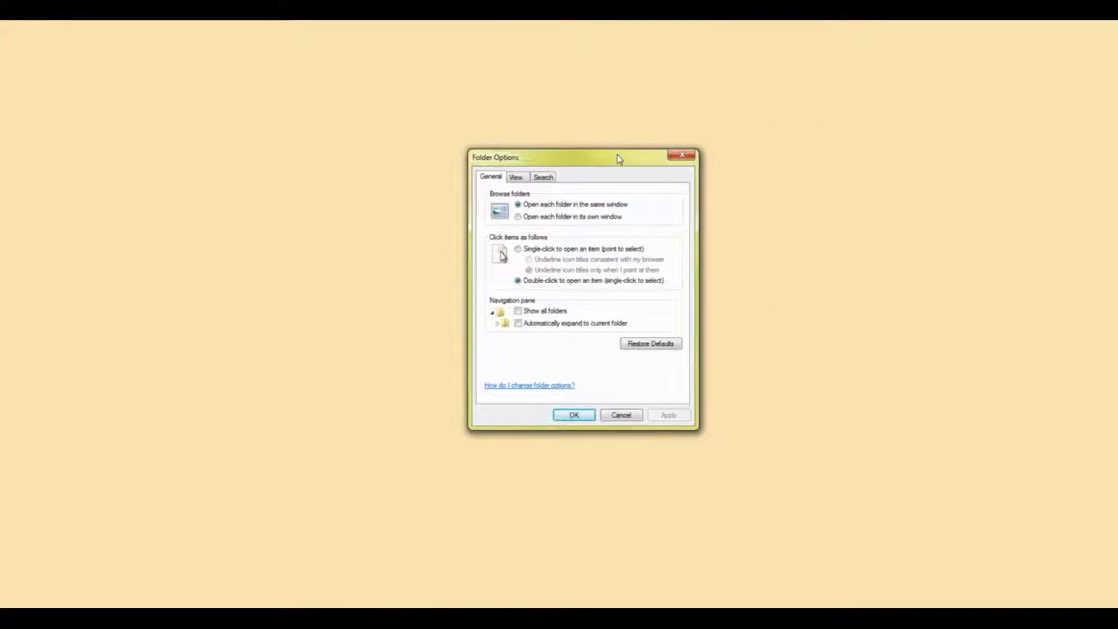
Make sure "Hide extensions for known file types" is turned off and apply the folder settings.
{"action": "left_click", "coordinate": [519, 179]}
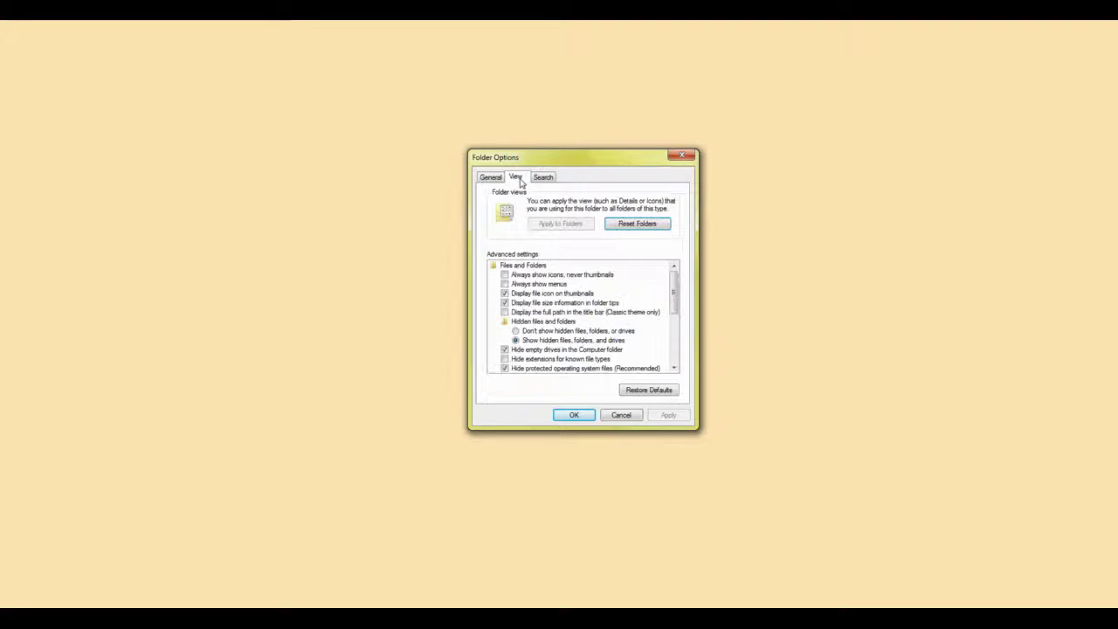
{"action": "left_click", "coordinate": [504, 360]}
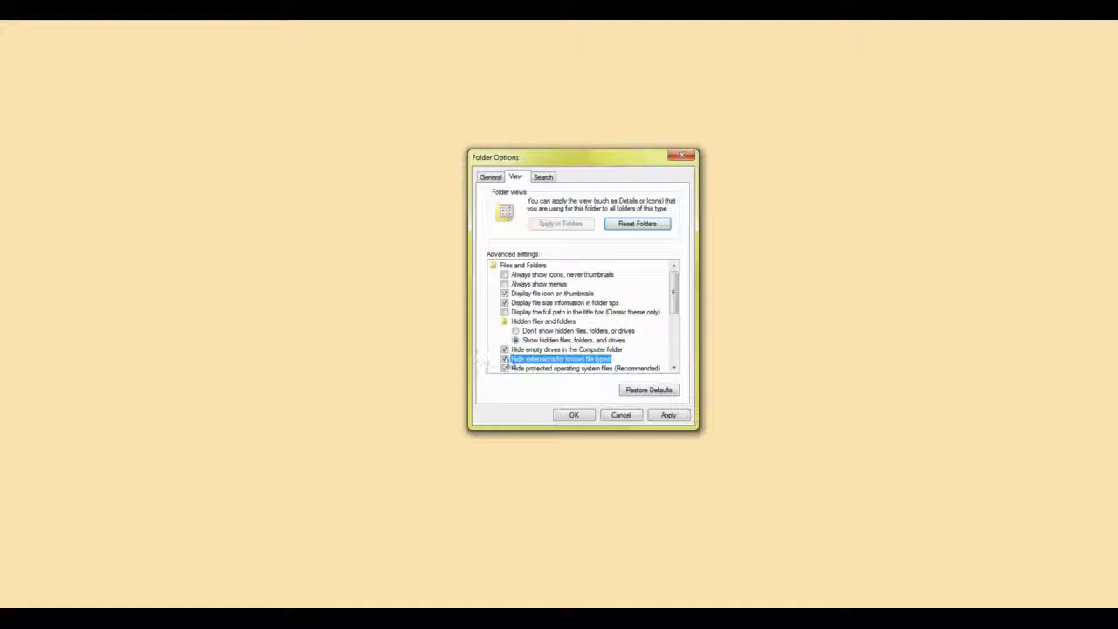
{"action": "left_click", "coordinate": [505, 360]}
{"action": "left_click", "coordinate": [668, 415]}
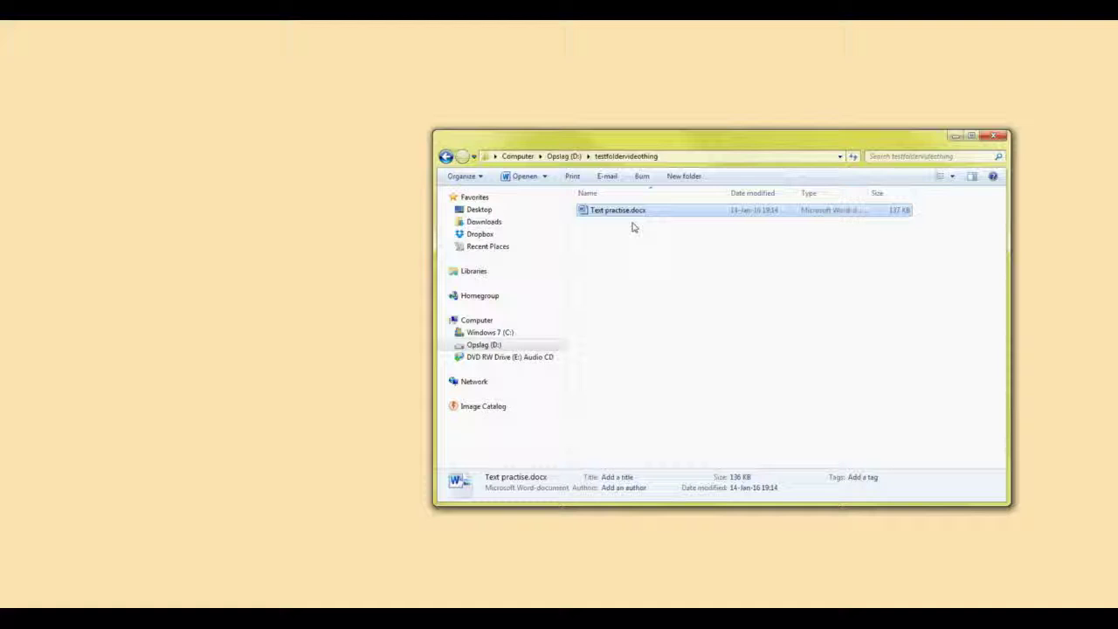
{"action": "right_click", "coordinate": [639, 212]}
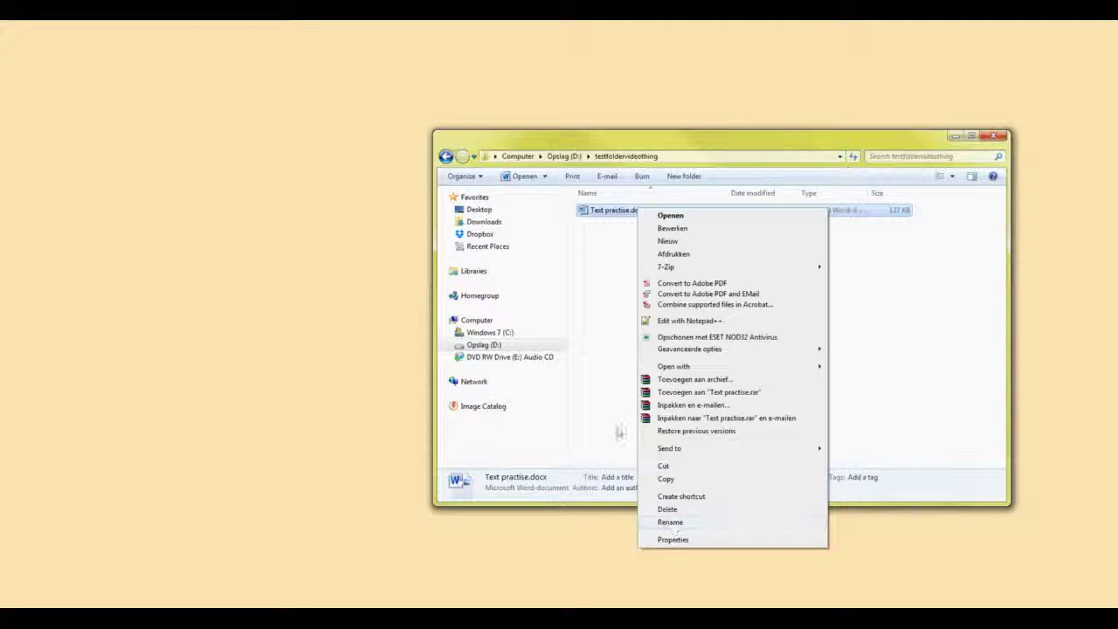
{"action": "left_click", "coordinate": [608, 332]}
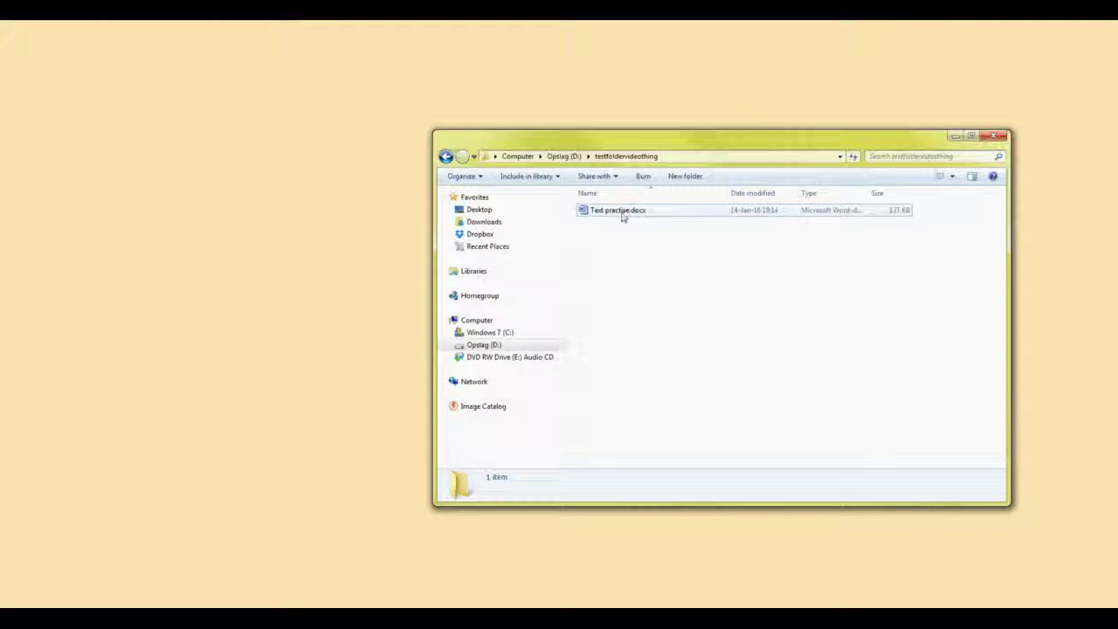
{"action": "left_click", "coordinate": [624, 215]}
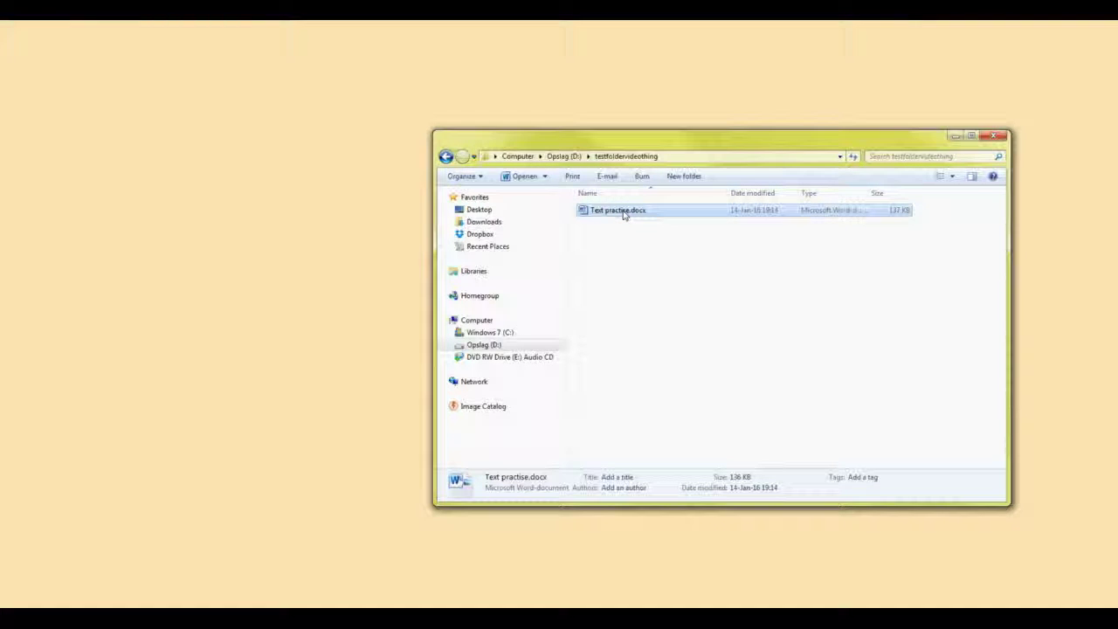
{"action": "left_click", "coordinate": [623, 213]}
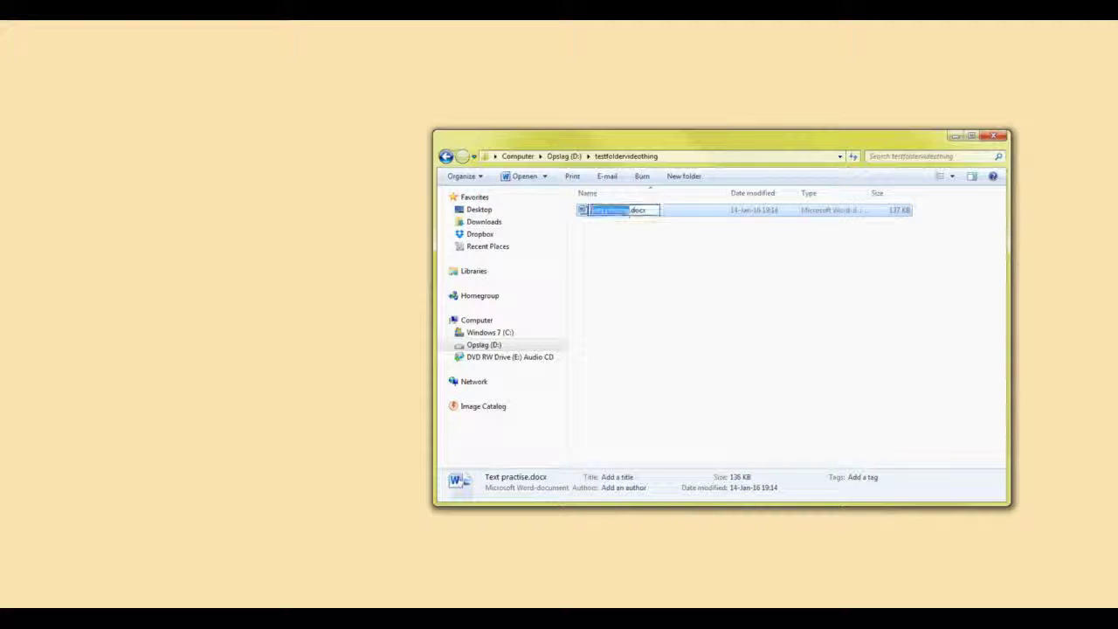
{"action": "left_click", "coordinate": [644, 221]}
Rename Text practise.docx to Text practise.zip, accepting the extension change and retrying once the document is closed in Word.
{"action": "left_click", "coordinate": [636, 210]}
{"action": "right_click", "coordinate": [636, 209]}
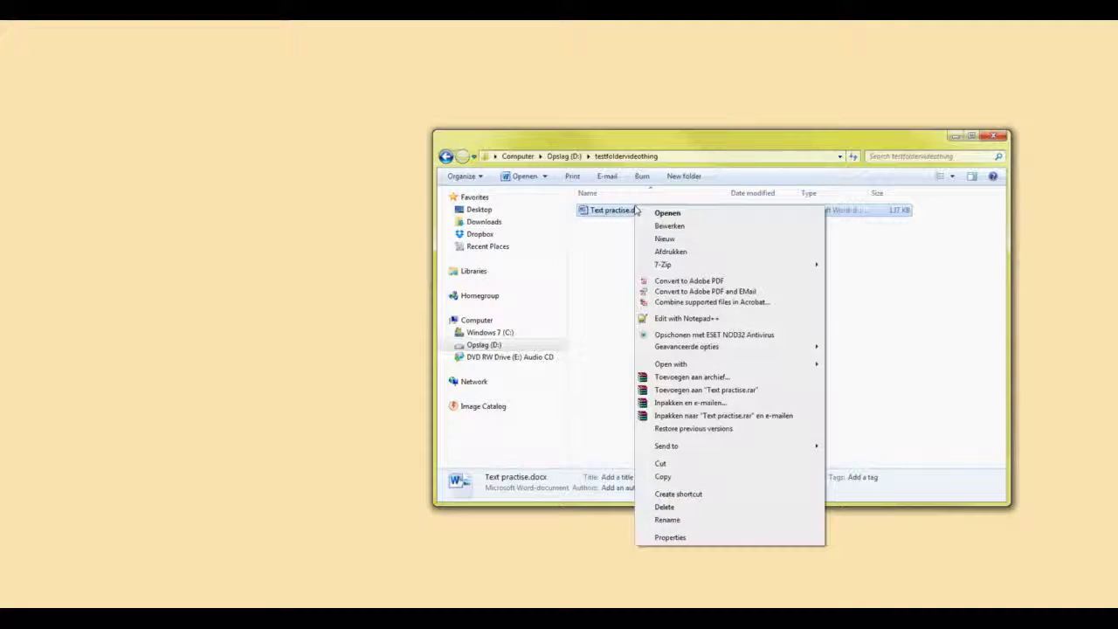
{"action": "left_click", "coordinate": [665, 520]}
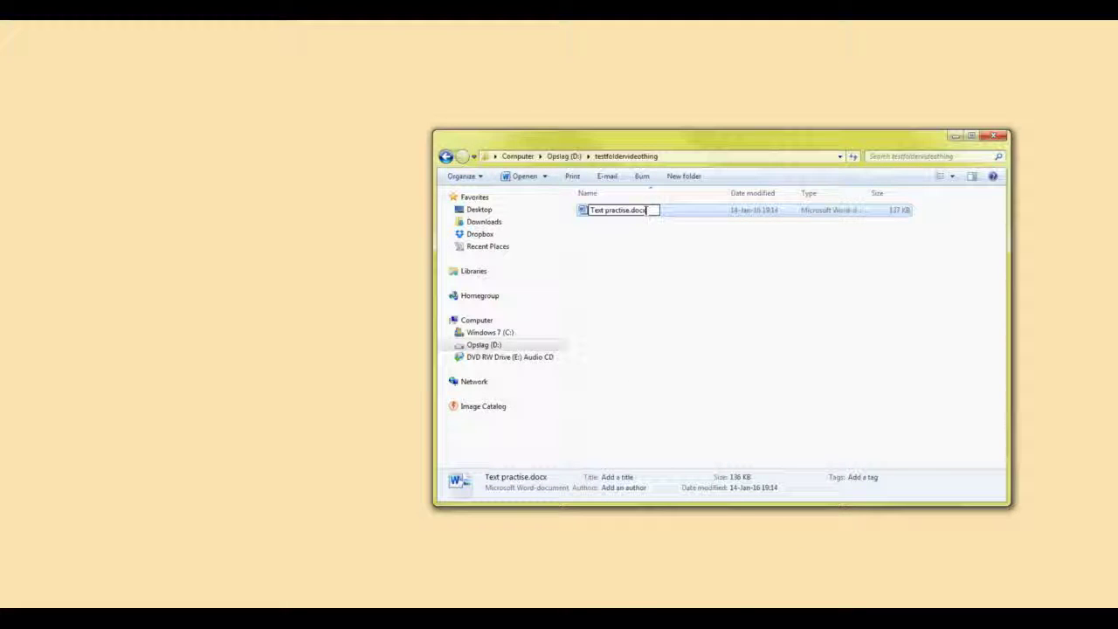
{"action": "left_click", "coordinate": [643, 215]}
{"action": "left_click_drag", "start_coordinate": [630, 211], "coordinate": [592, 212]}
{"action": "left_click", "coordinate": [650, 210]}
{"action": "key", "text": "BackSpace"}
{"action": "key", "text": "BackSpace"}
{"action": "key", "text": "BackSpace"}
{"action": "type", "text": "ip"}
{"action": "key", "text": "Return"}
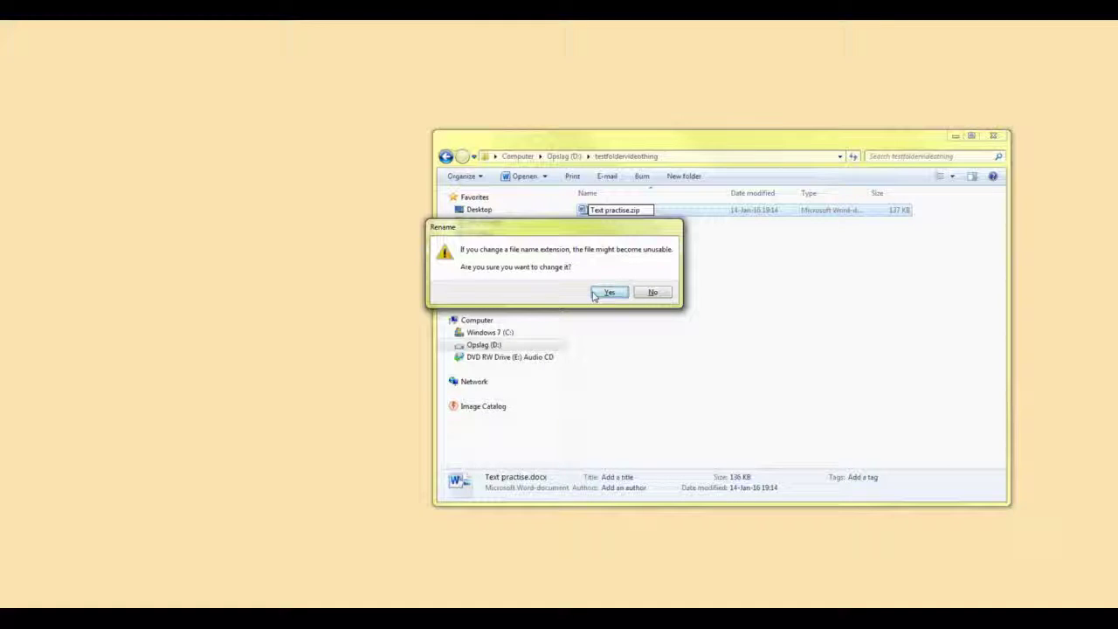
{"action": "left_click", "coordinate": [609, 293]}
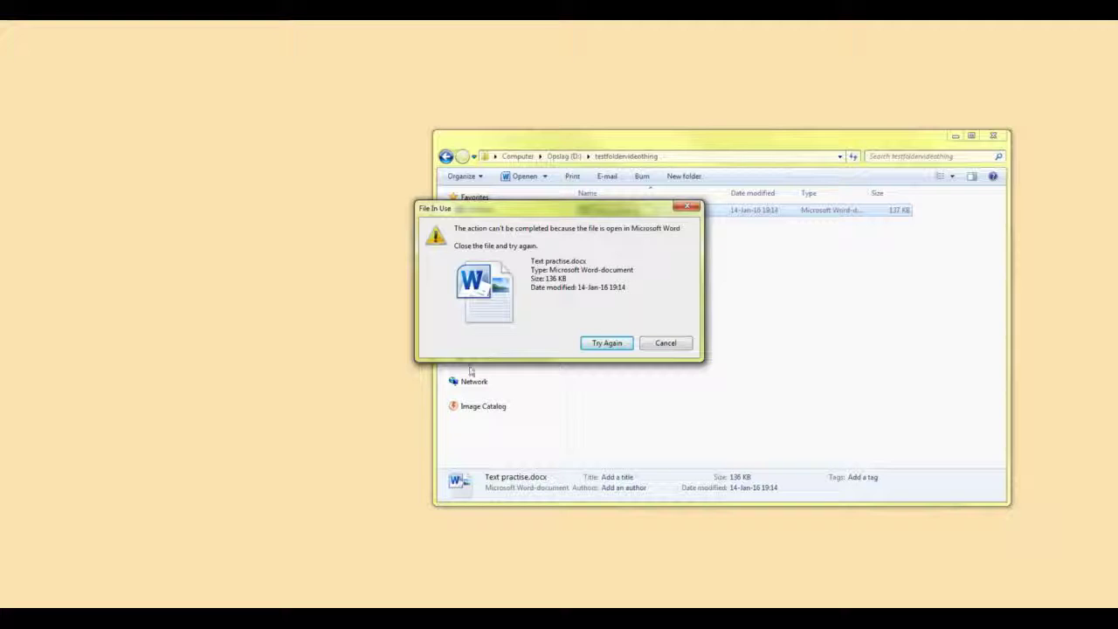
{"action": "left_click", "coordinate": [358, 606]}
{"action": "left_click", "coordinate": [595, 345]}
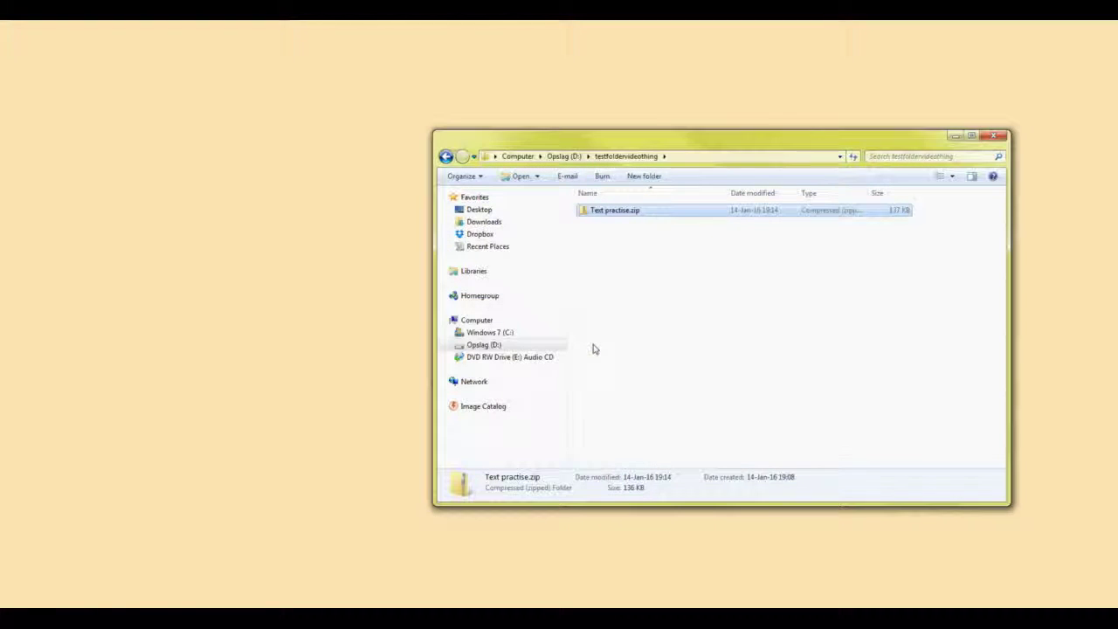
Browse inside Text practise.zip to the word\media folder, view image1.png, and close the image viewer.
{"action": "double_click", "coordinate": [586, 217]}
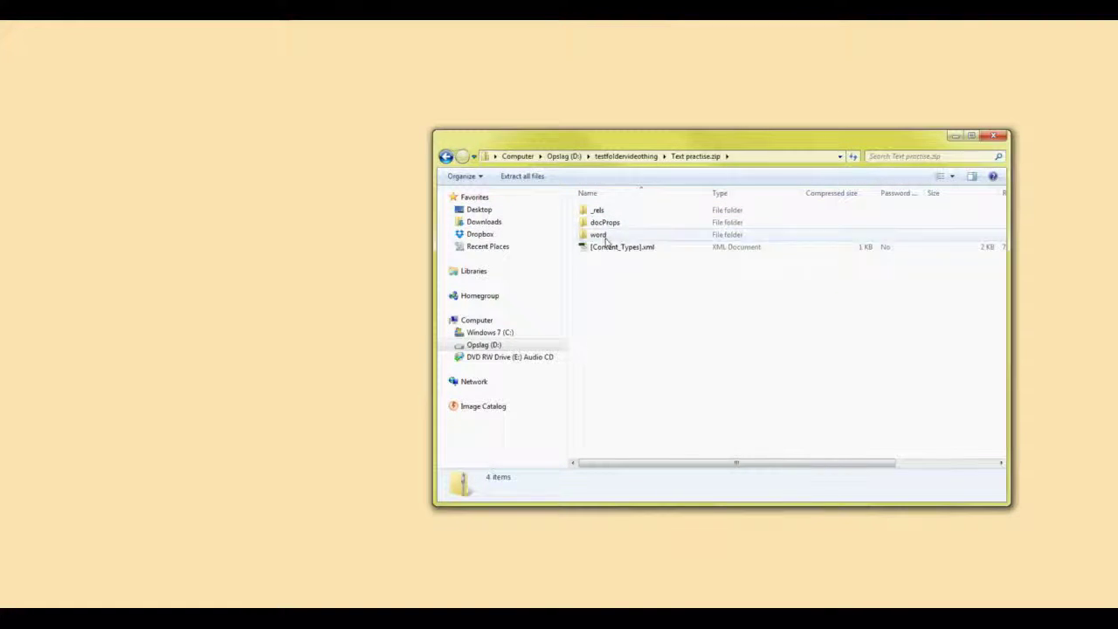
{"action": "double_click", "coordinate": [600, 236]}
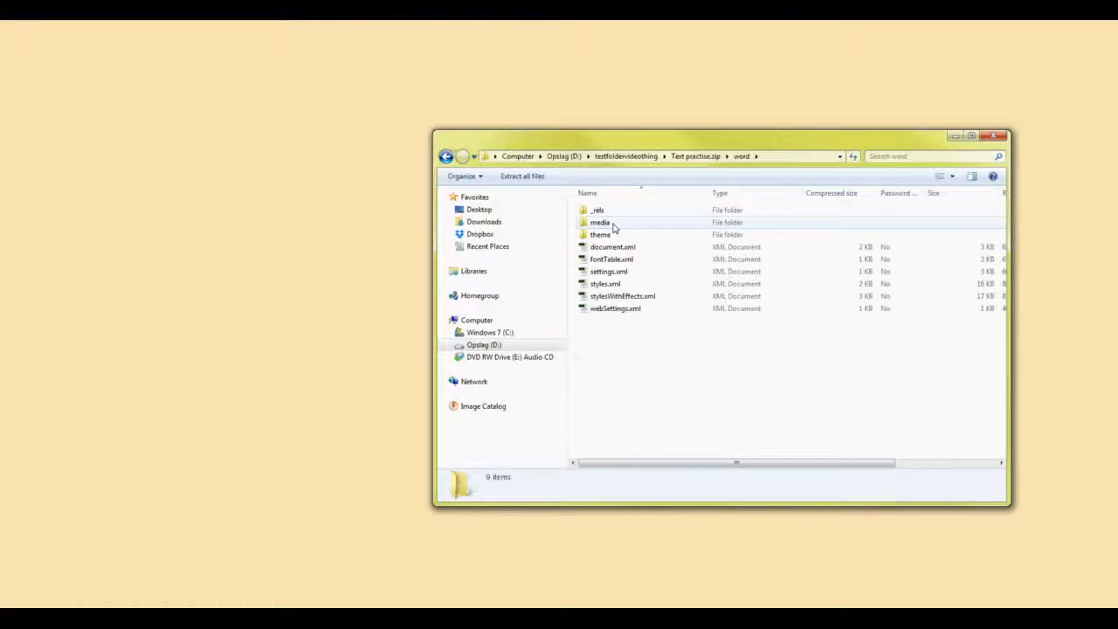
{"action": "double_click", "coordinate": [600, 223]}
{"action": "left_click", "coordinate": [613, 216]}
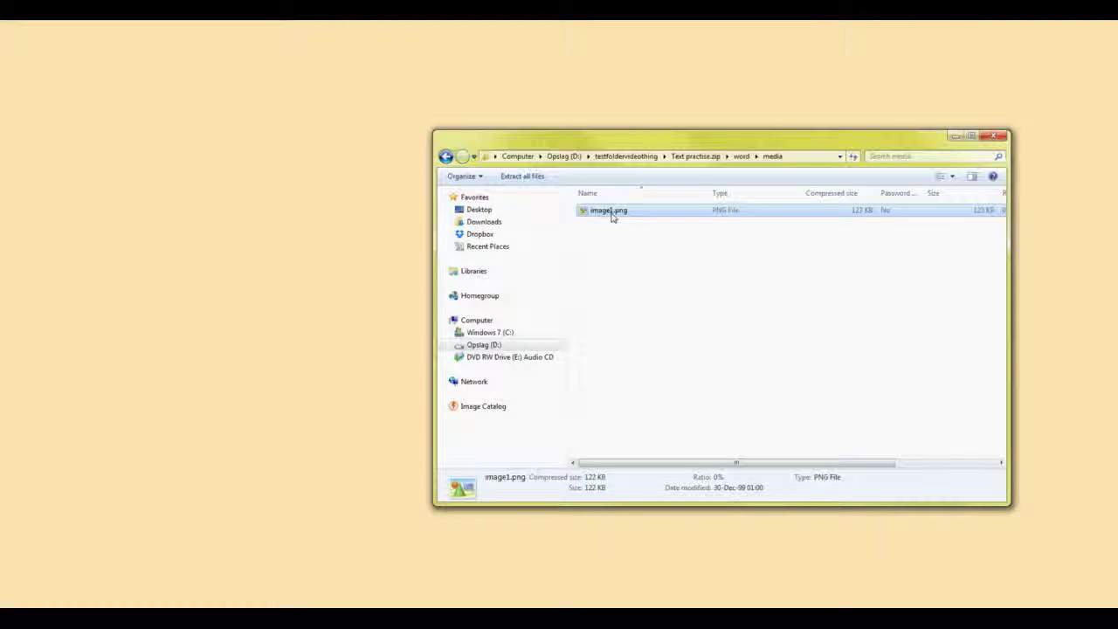
{"action": "double_click", "coordinate": [612, 213]}
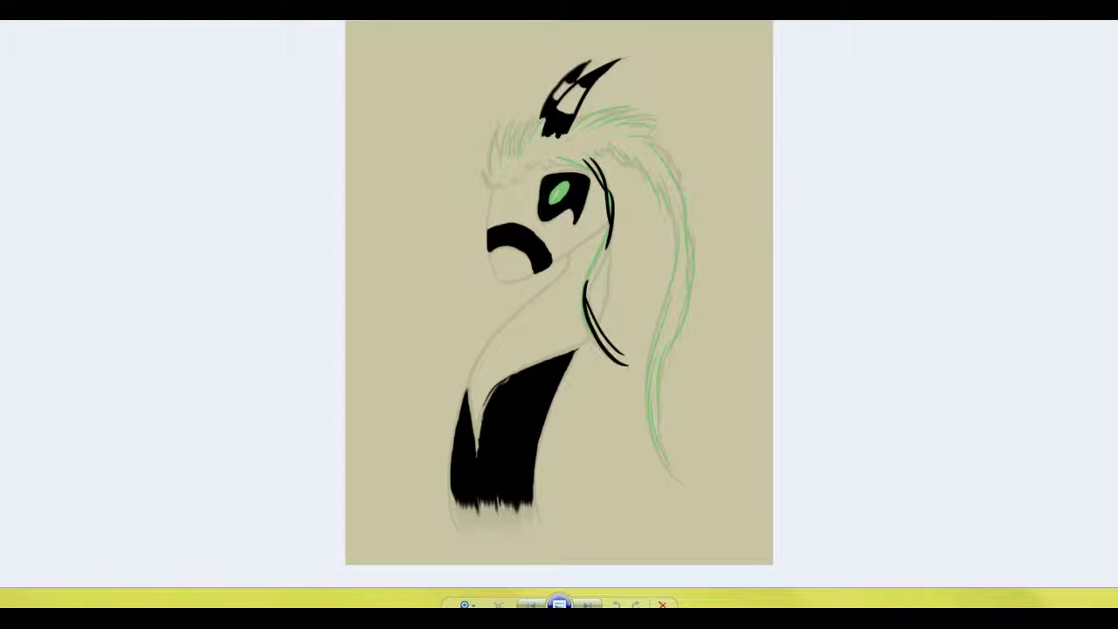
{"action": "key", "text": "alt+F4"}
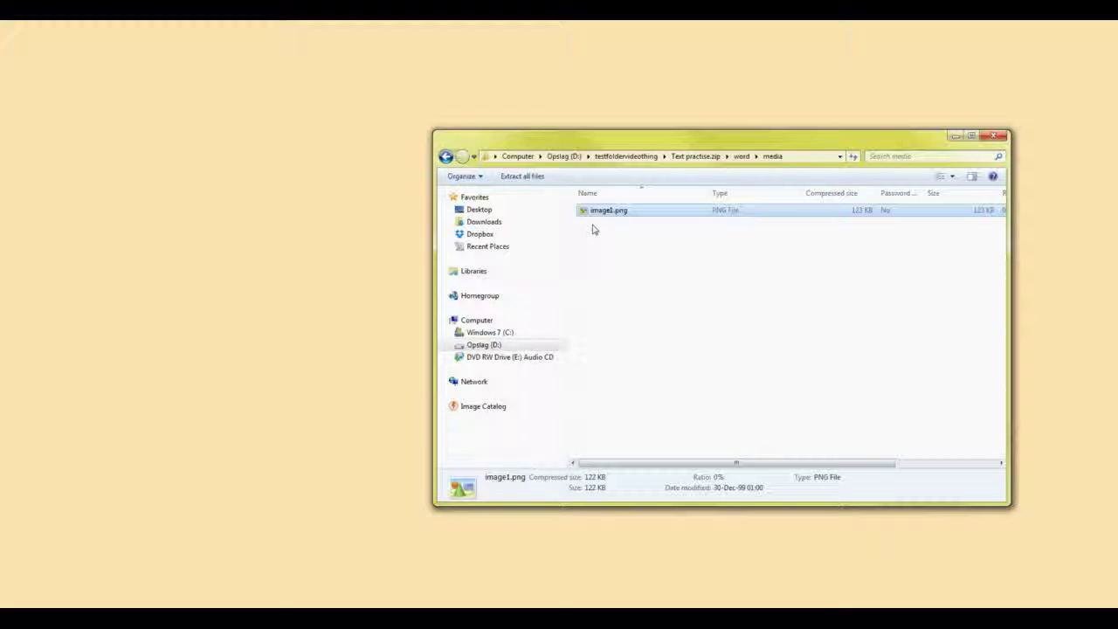
Return to the testfoldervideothing folder and extract Text practise.zip to D:\testfoldervideothing\Text practise.
{"action": "left_click", "coordinate": [695, 155]}
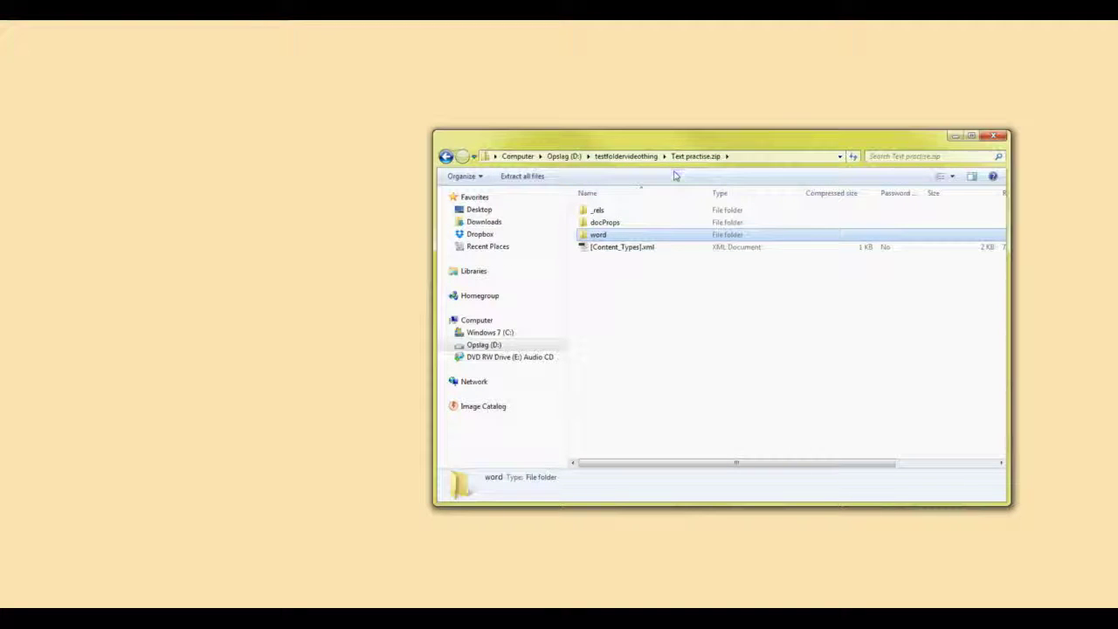
{"action": "left_click", "coordinate": [630, 157]}
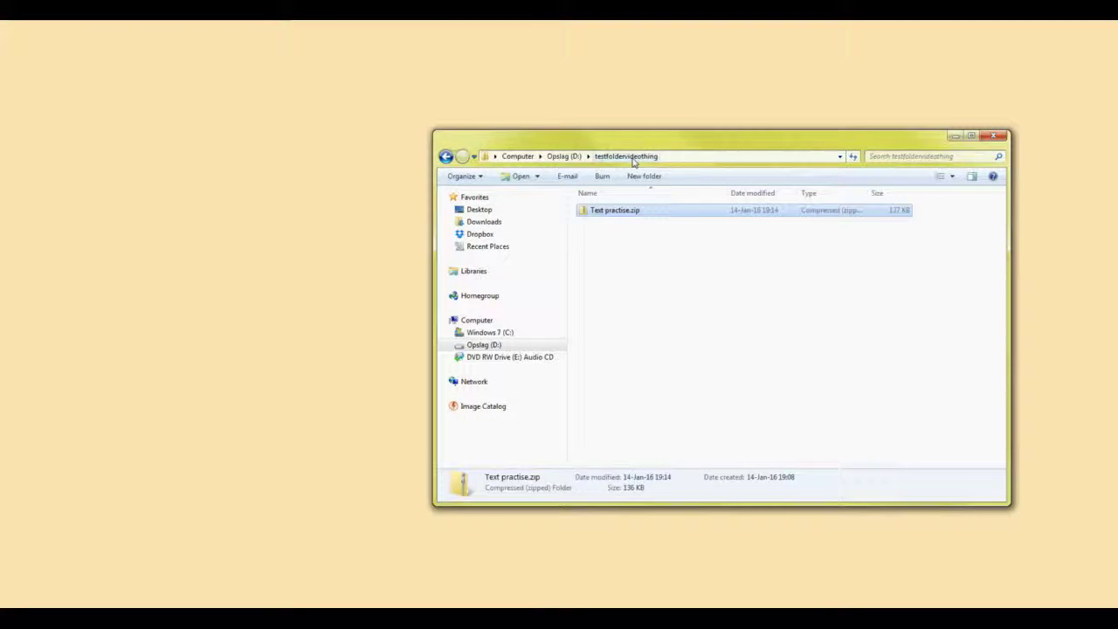
{"action": "right_click", "coordinate": [587, 215]}
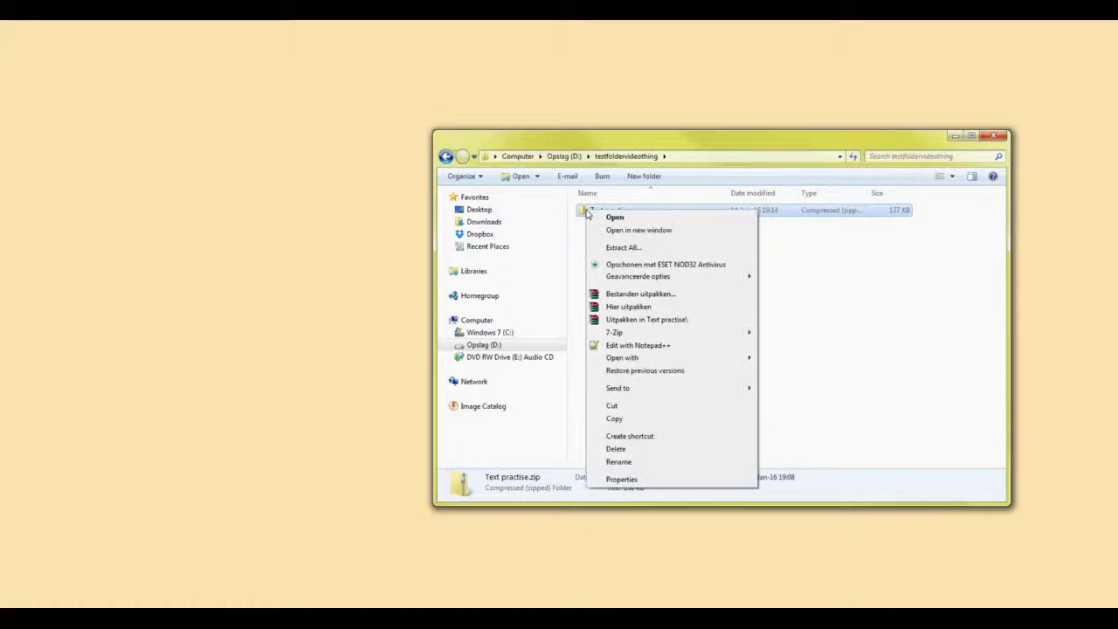
{"action": "left_click", "coordinate": [578, 258]}
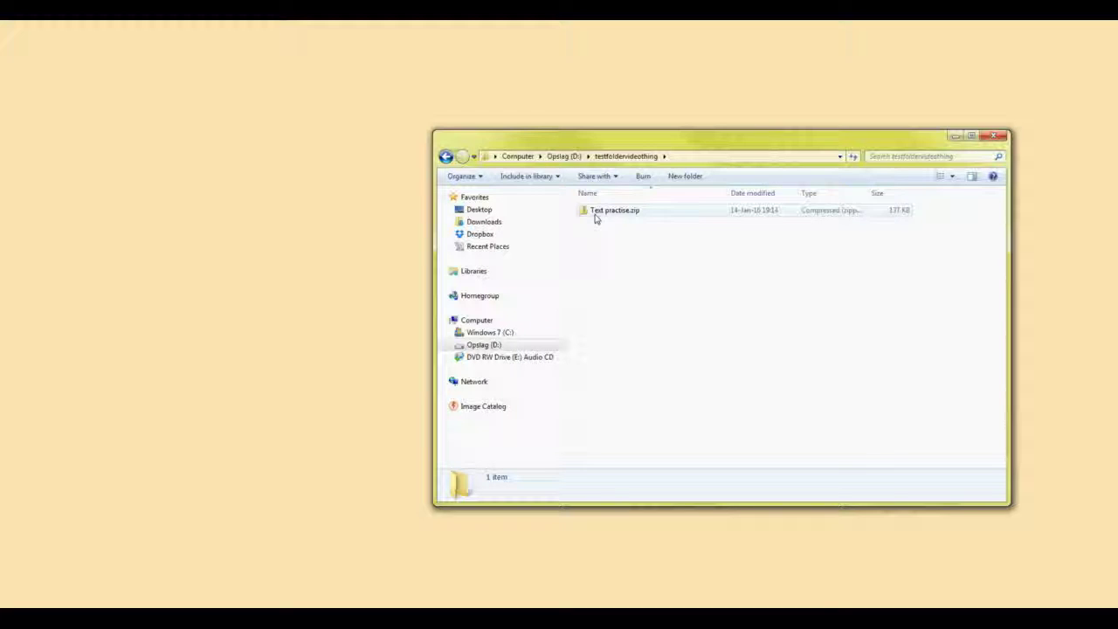
{"action": "right_click", "coordinate": [596, 218]}
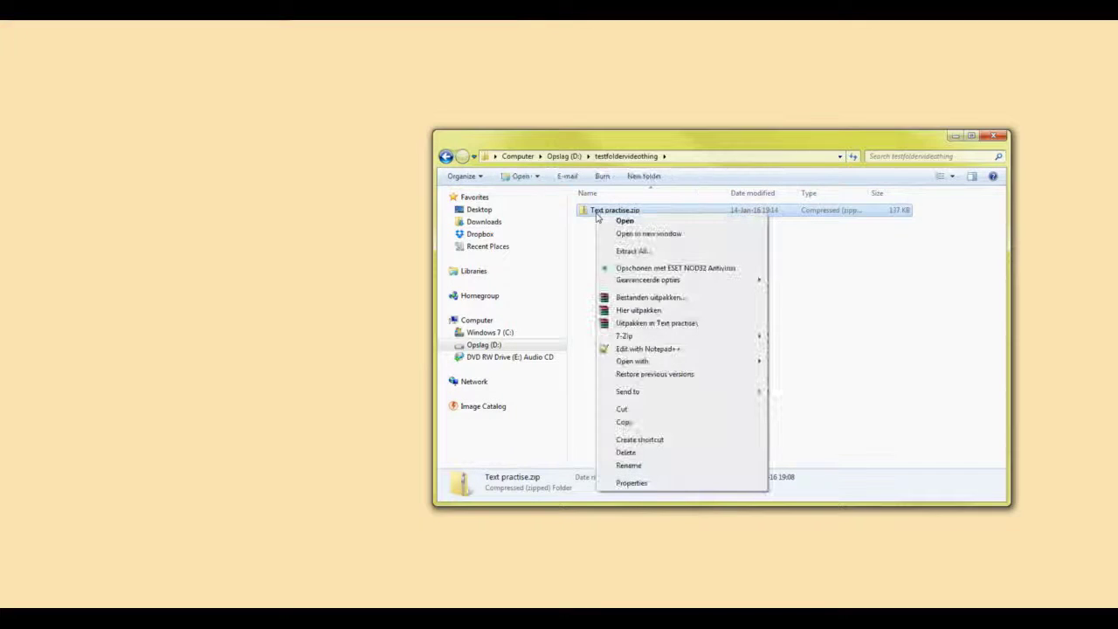
{"action": "left_click", "coordinate": [661, 310]}
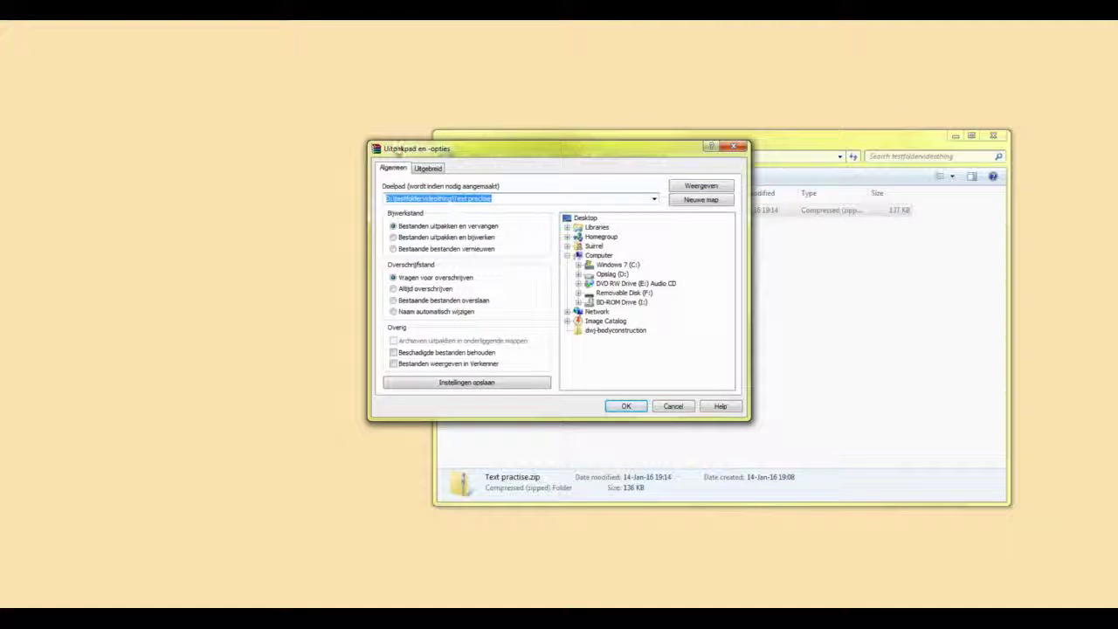
{"action": "left_click", "coordinate": [616, 408]}
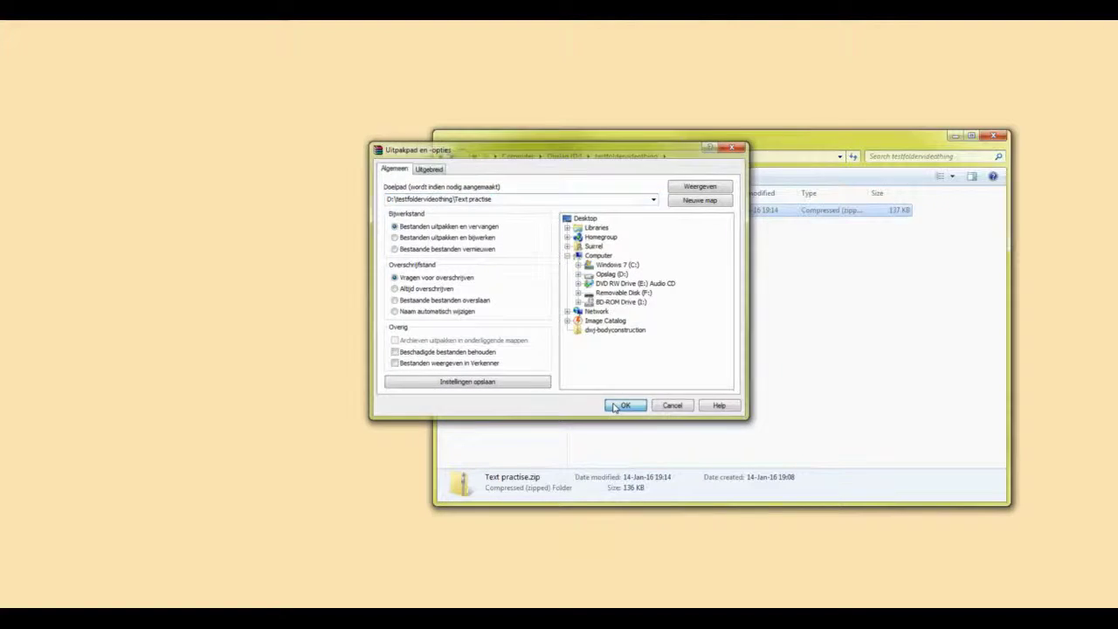
{"action": "left_click", "coordinate": [592, 213]}
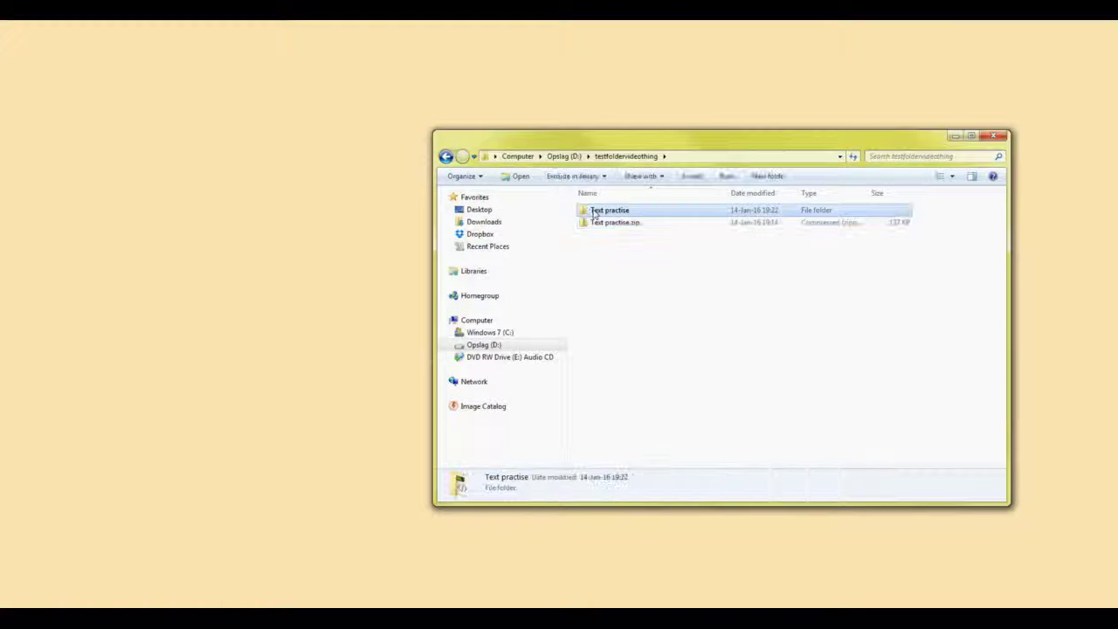
{"action": "left_click_drag", "start_coordinate": [589, 213], "coordinate": [583, 214]}
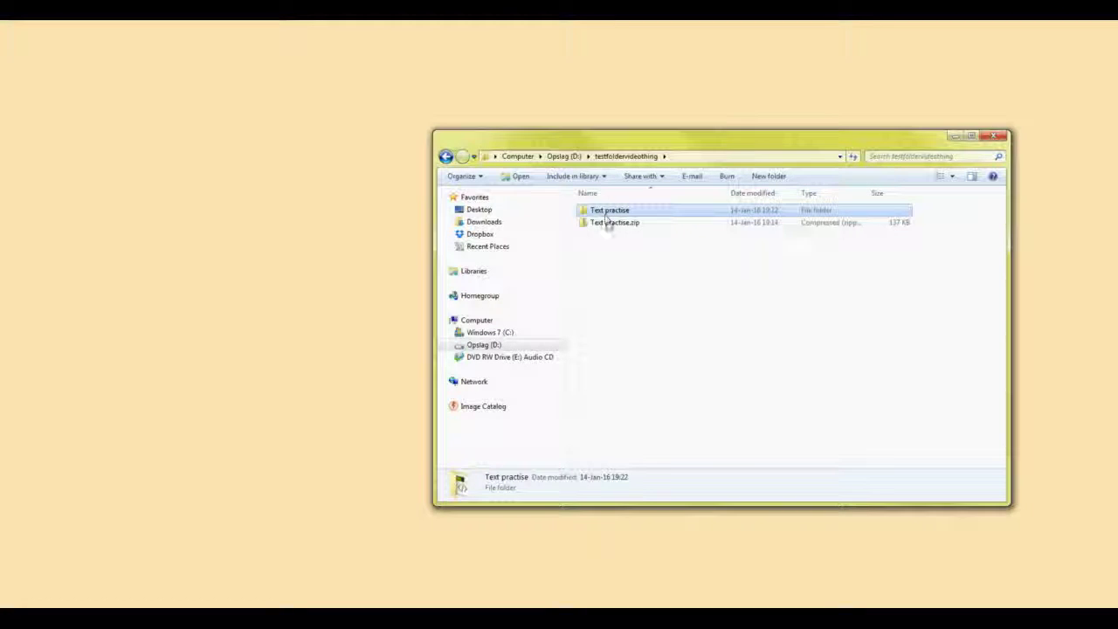
{"action": "left_click", "coordinate": [640, 223]}
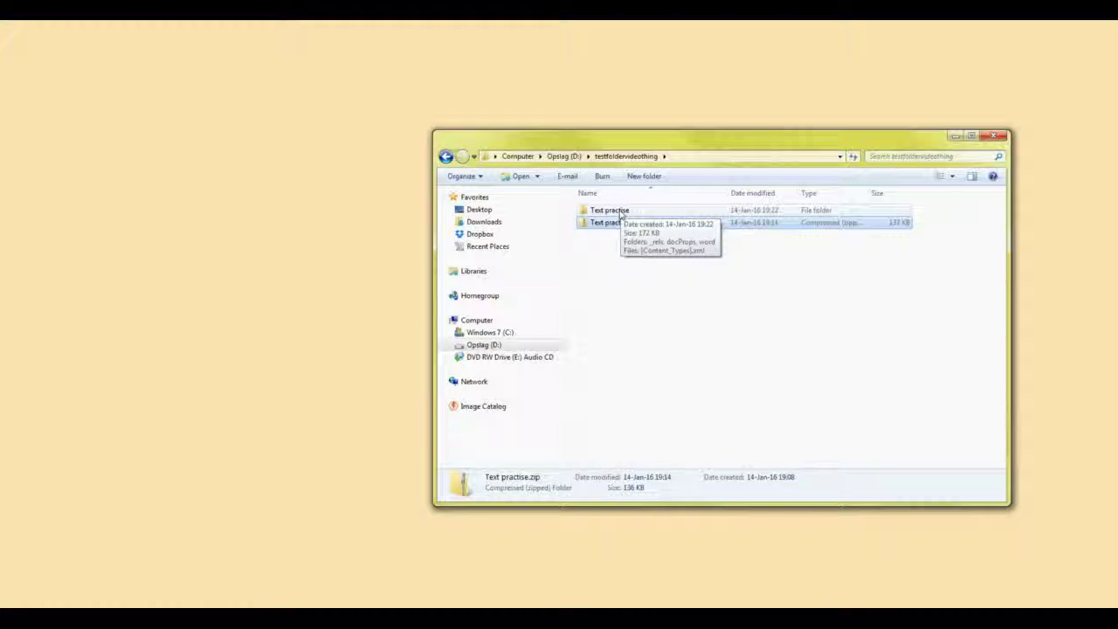
Open the word\media folder inside the extracted Text practise folder and select image1.png.
{"action": "left_click", "coordinate": [620, 214]}
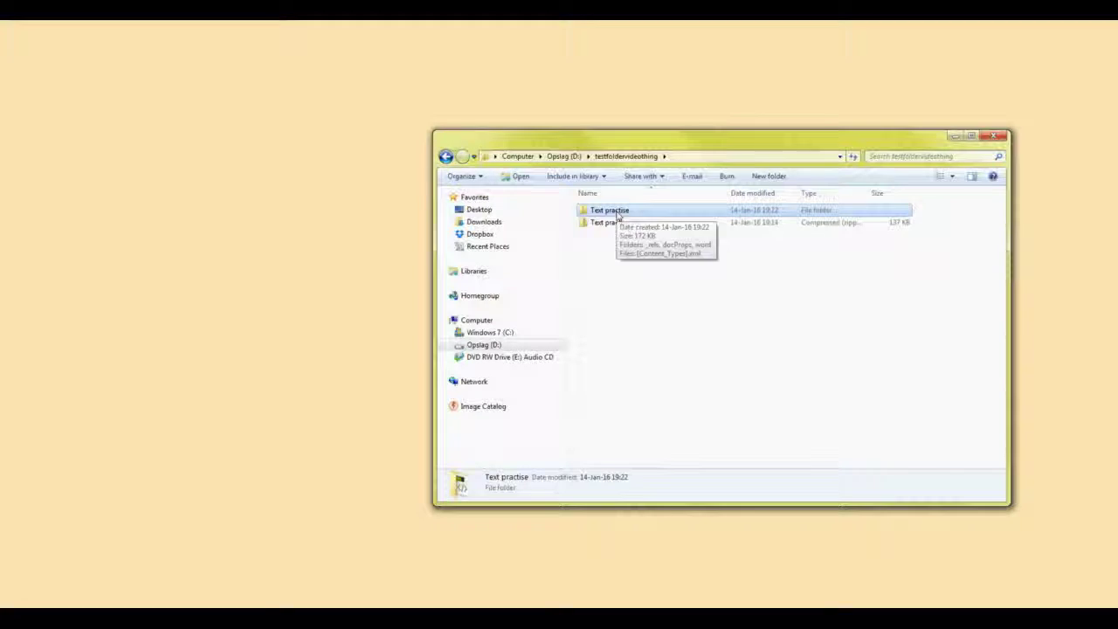
{"action": "double_click", "coordinate": [617, 214]}
{"action": "double_click", "coordinate": [602, 236]}
{"action": "double_click", "coordinate": [603, 223]}
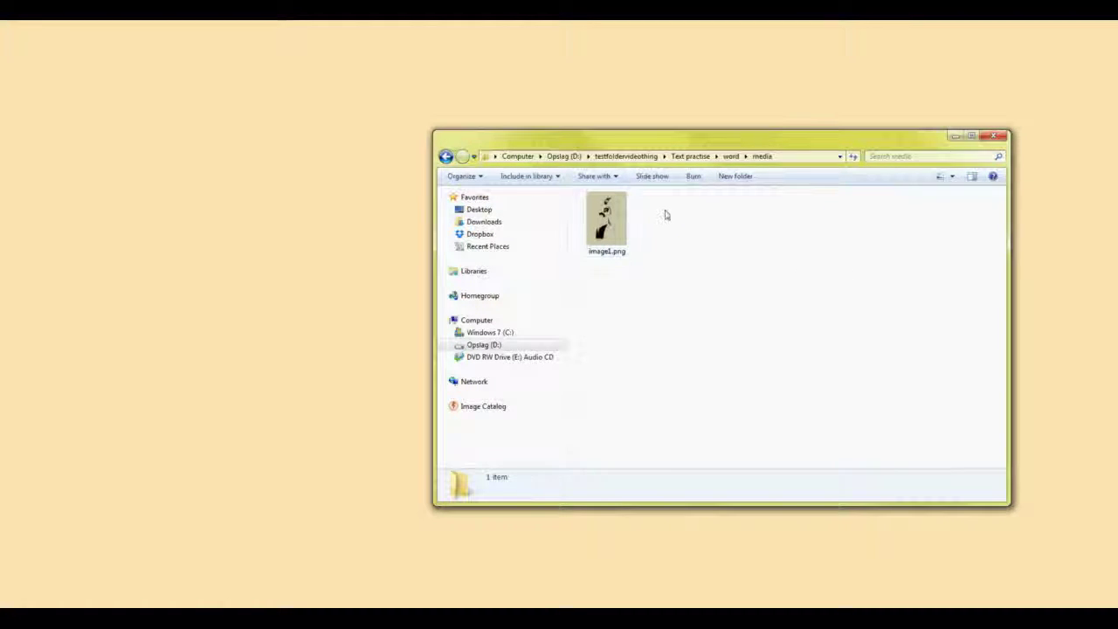
{"action": "left_click", "coordinate": [606, 218]}
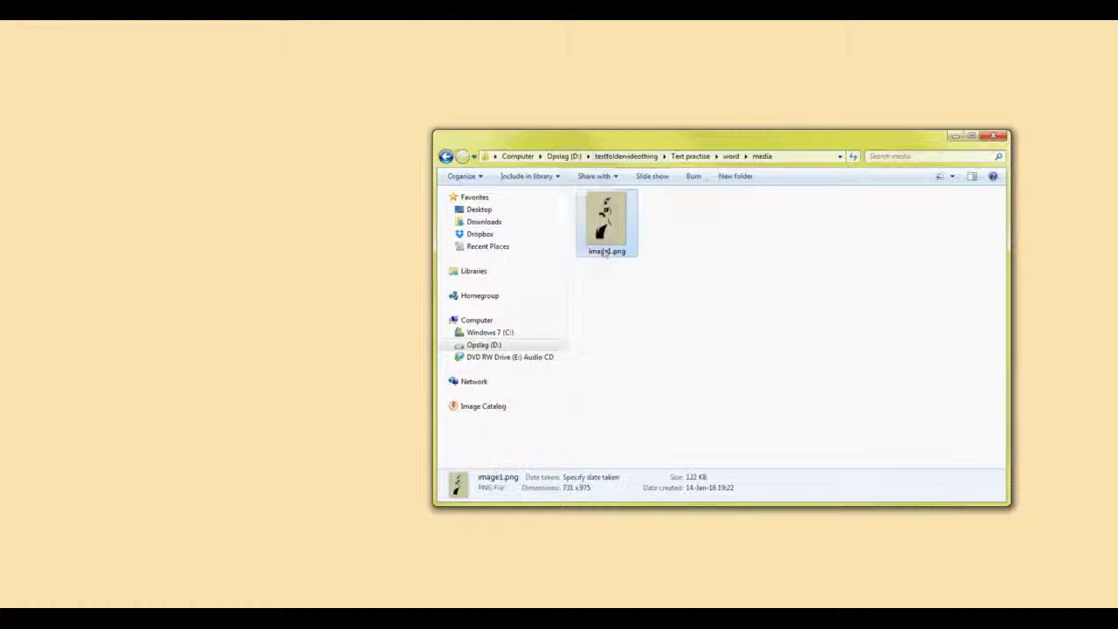